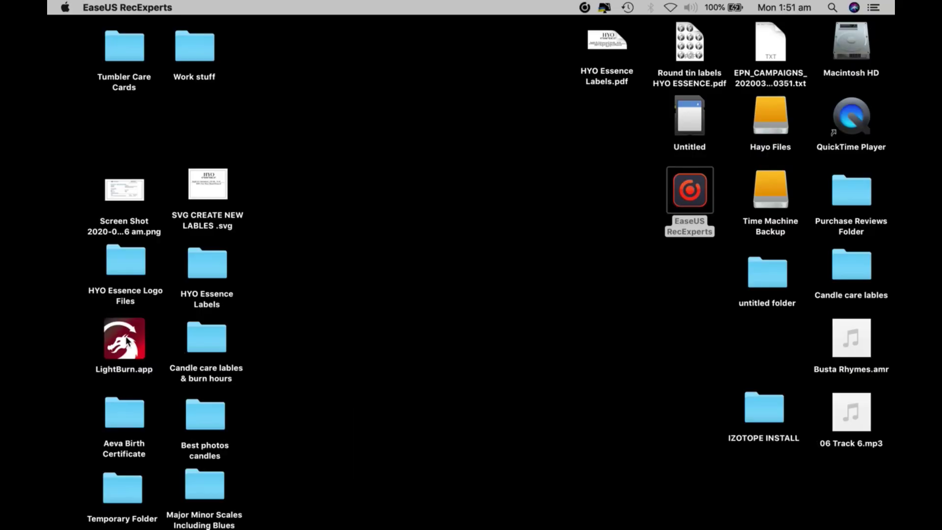
- Launch LightBurn from the desktop and zoom in on the empty untitled canvas
double_click(123, 344)
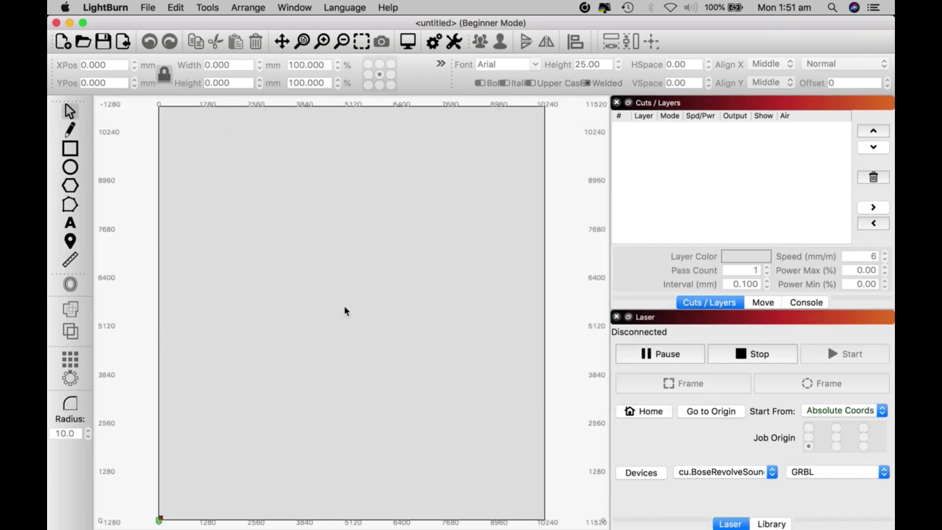
scroll(347, 311, down, 3)
scroll(346, 311, up, 4)
scroll(347, 311, up, 8)
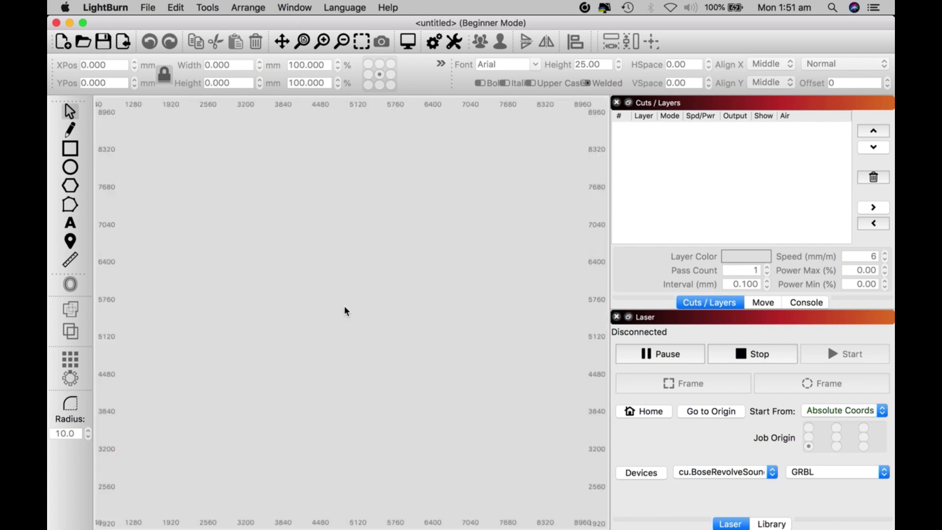
scroll(347, 311, up, 6)
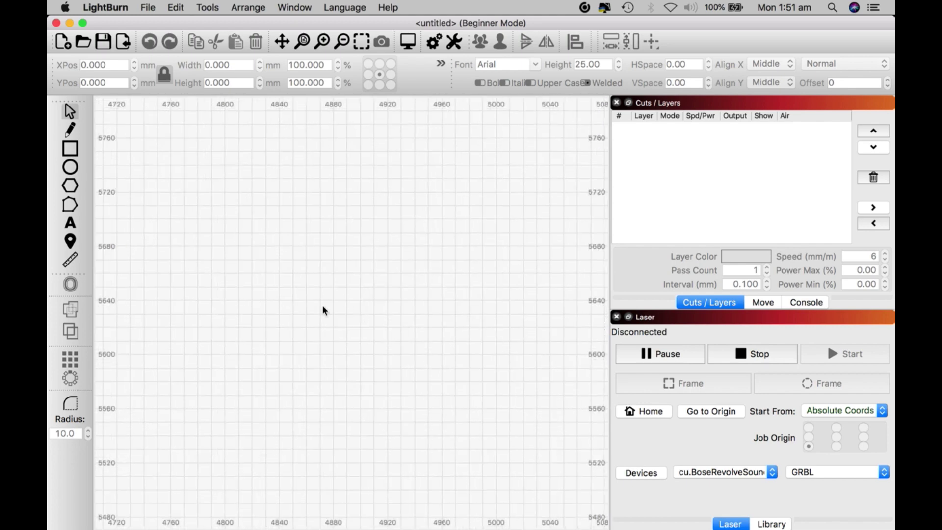
- Import the HYO Essence logo PNG onto the canvas through File > Import
click(145, 8)
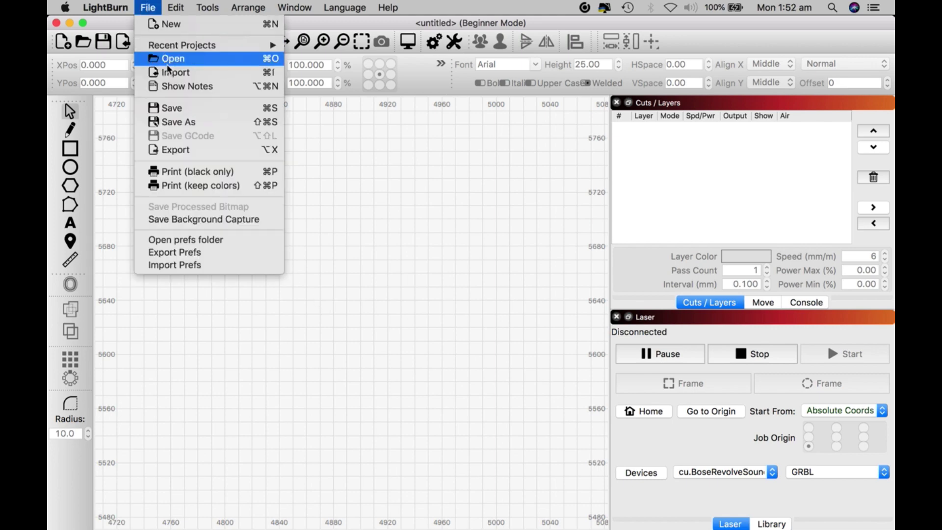
click(174, 74)
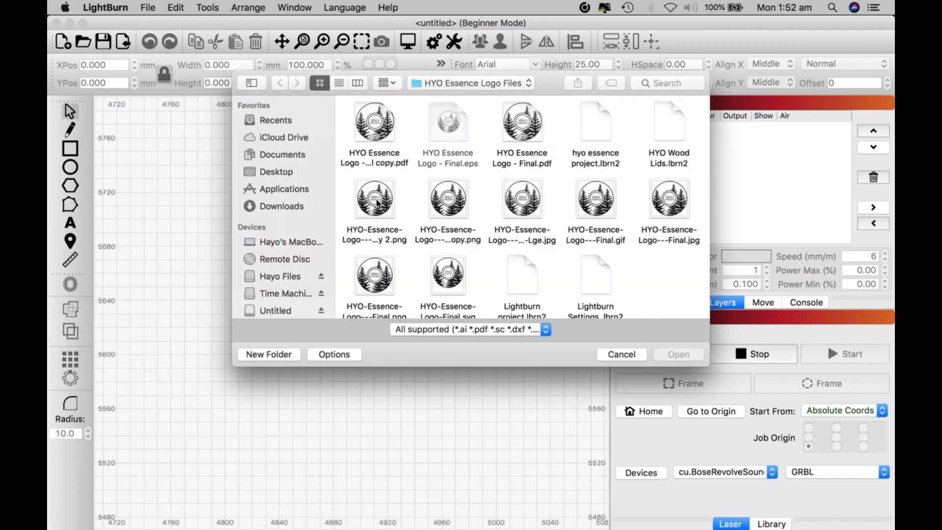
click(377, 203)
click(677, 354)
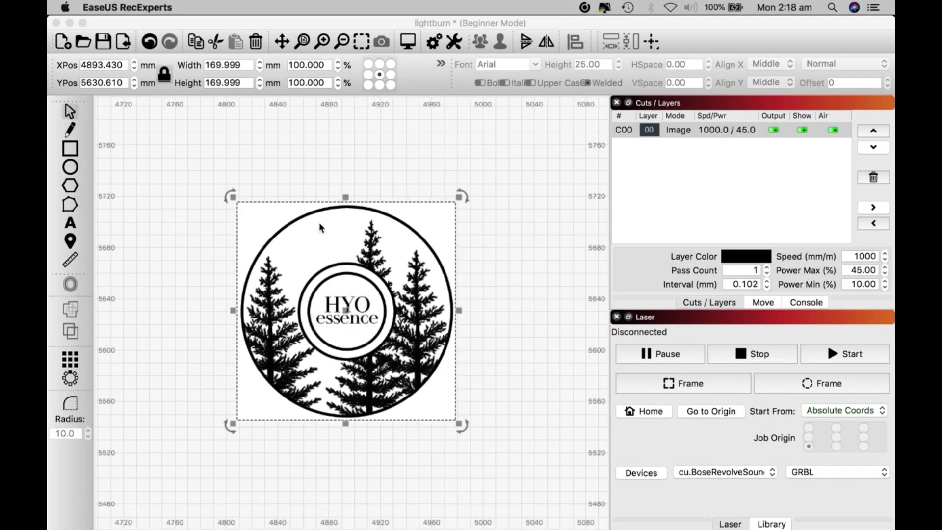
- Change the logo width from 169.999 to 65 mm so it becomes 65 × 65 mm
click(342, 285)
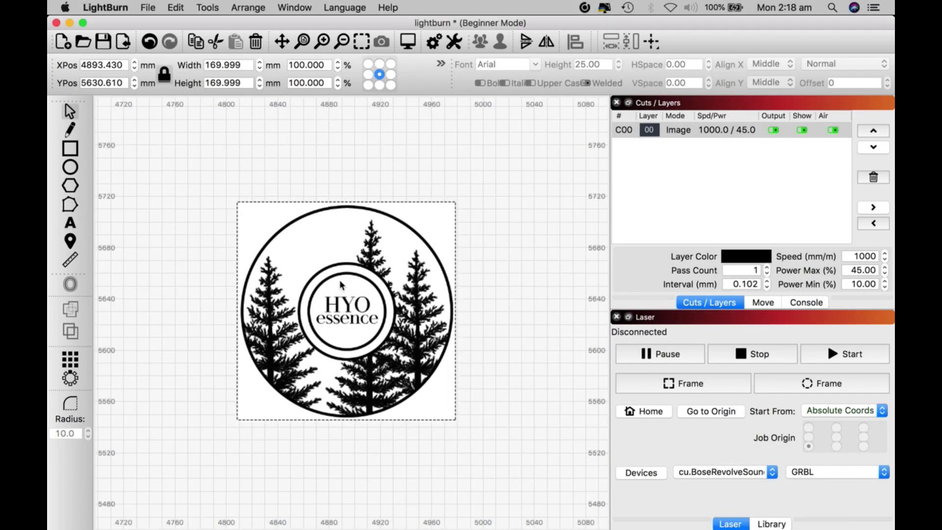
click(247, 66)
key(BackSpace)
key(BackSpace)
key(BackSpace)
key(BackSpace)
key(BackSpace)
key(BackSpace)
key(BackSpace)
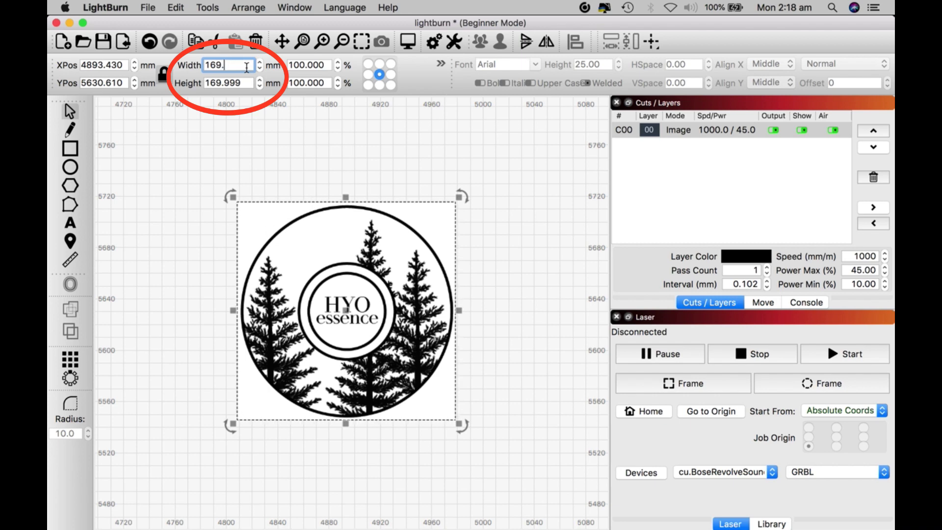
text(65)
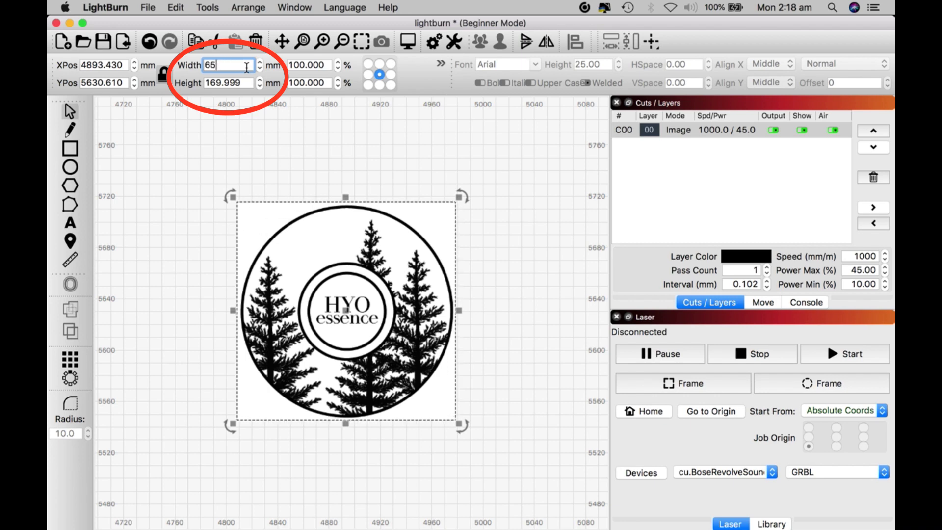
key(Return)
click(249, 115)
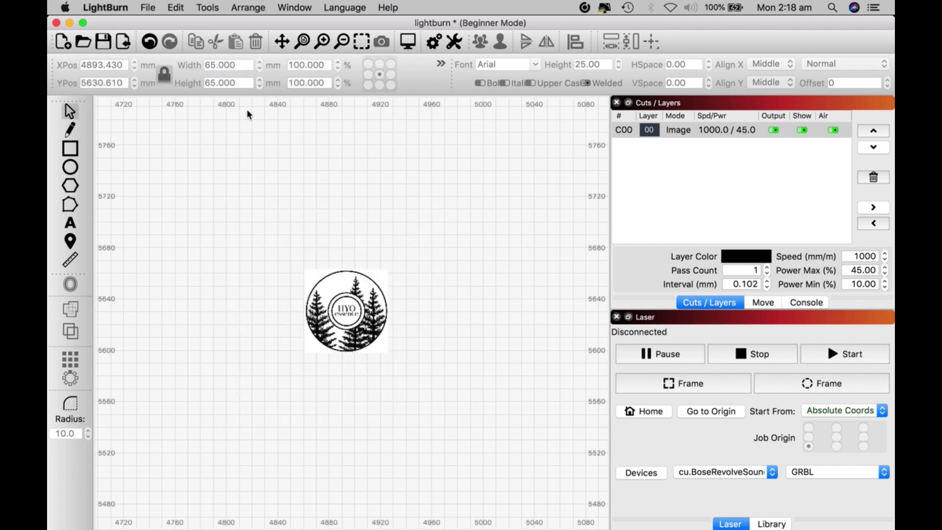
scroll(346, 280, up, 5)
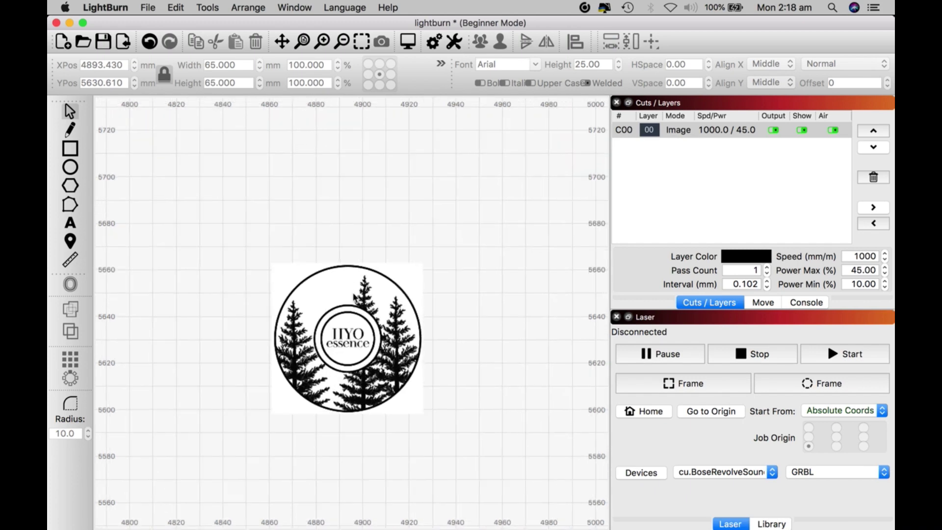
scroll(373, 409, up, 1)
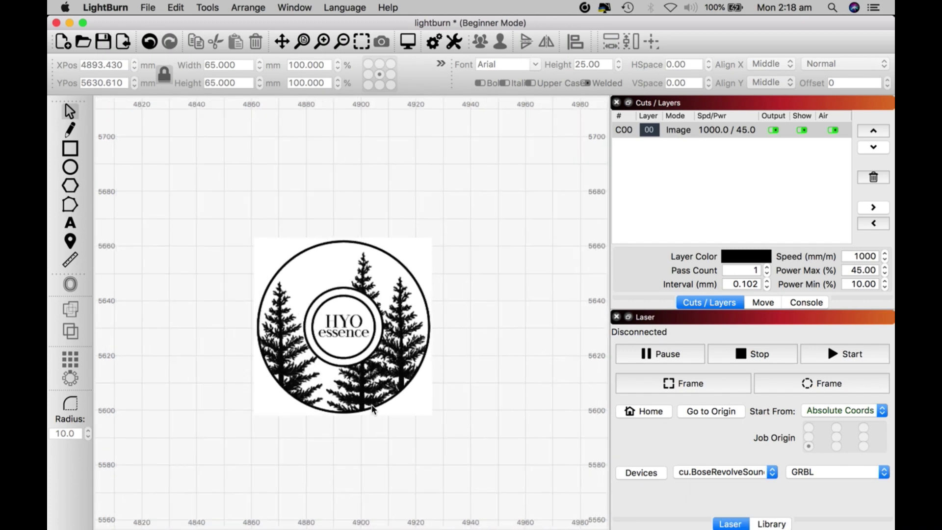
click(175, 8)
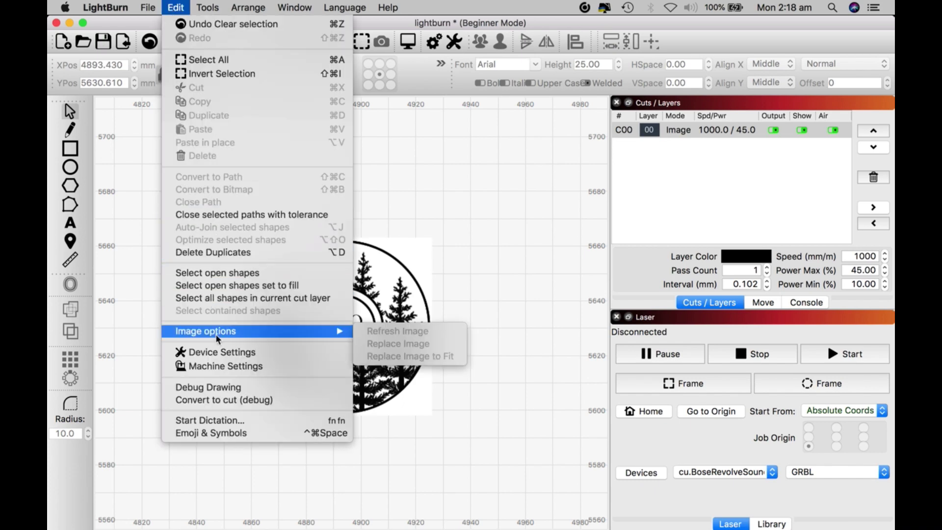
click(218, 353)
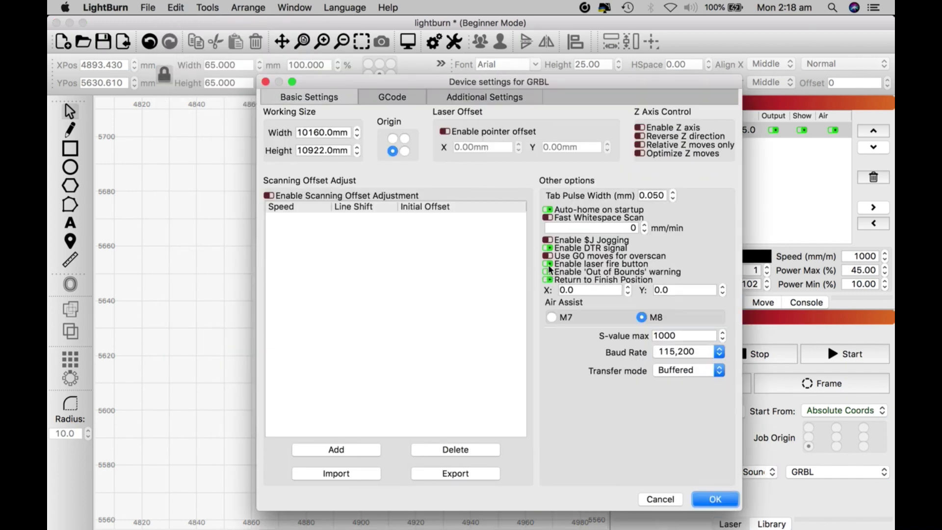
click(715, 500)
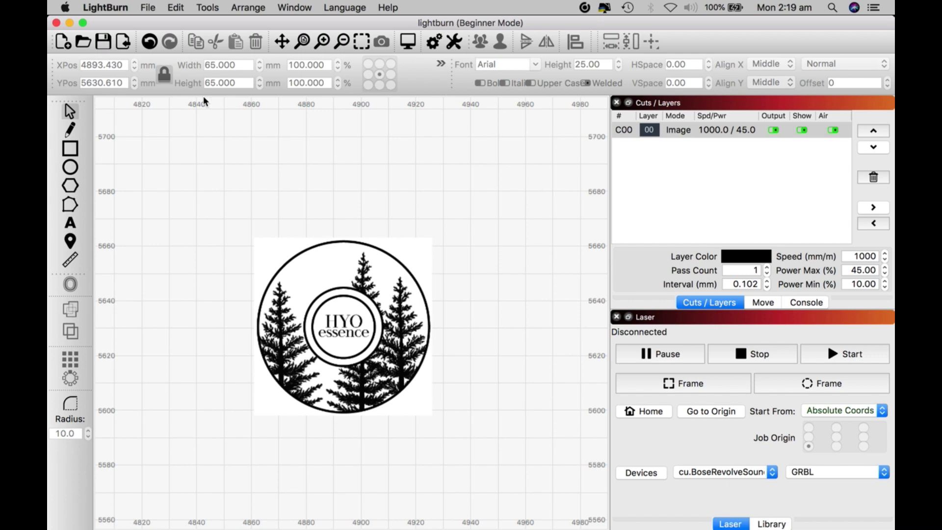
click(294, 8)
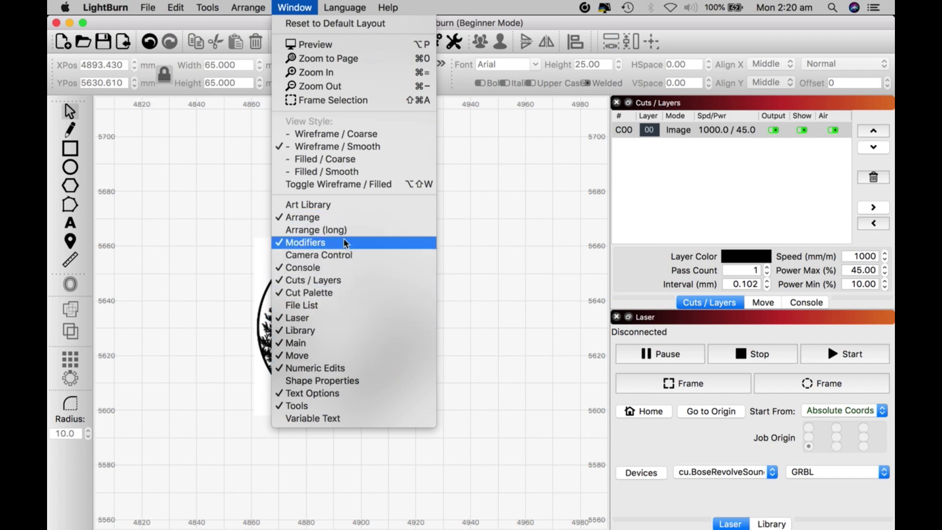
click(239, 174)
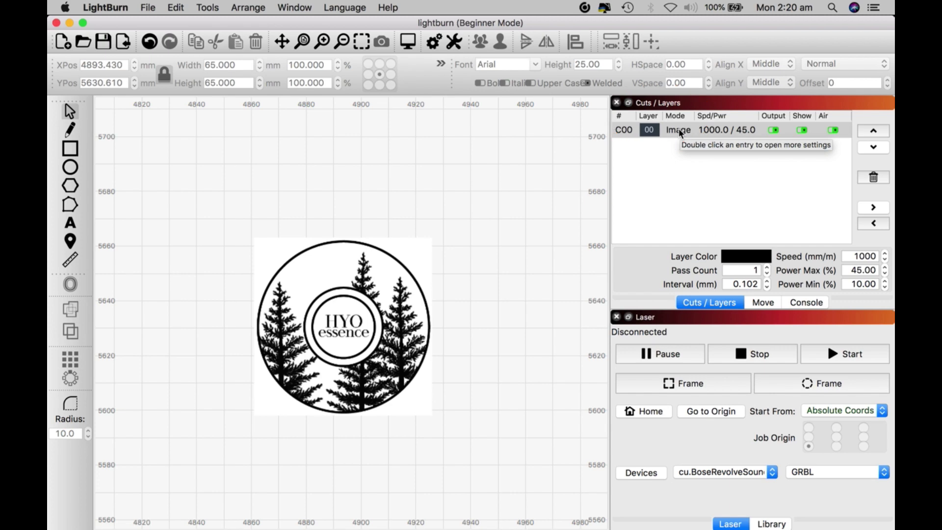
- Confirm layer C00 uses 1000 mm/min, 45% power and Jarvis dithering at 0.102 mm interval
double_click(680, 132)
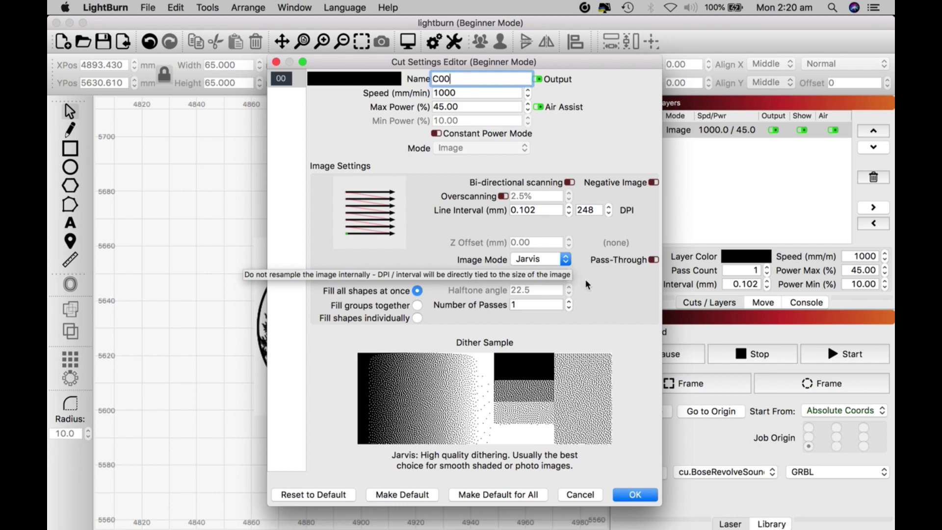
click(636, 495)
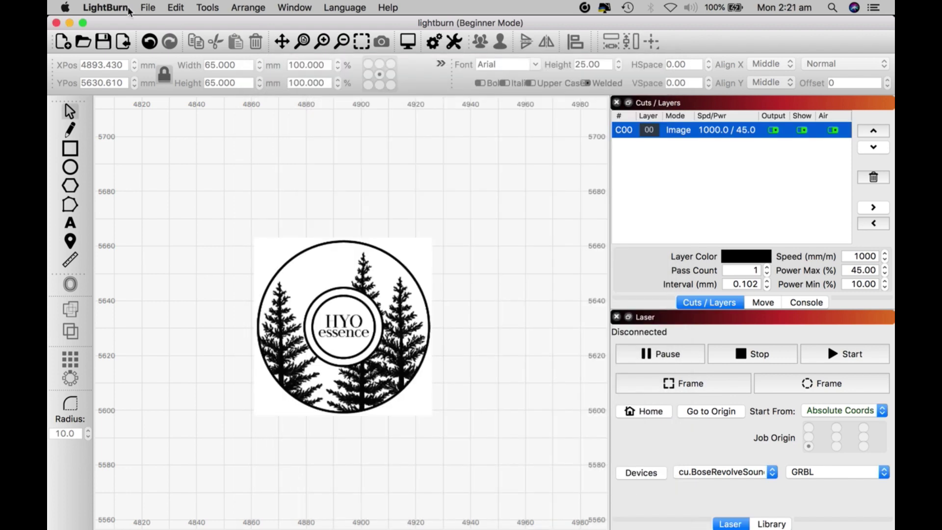
- Save the logo project, then quit and relaunch LightBurn to a fresh empty project
click(147, 7)
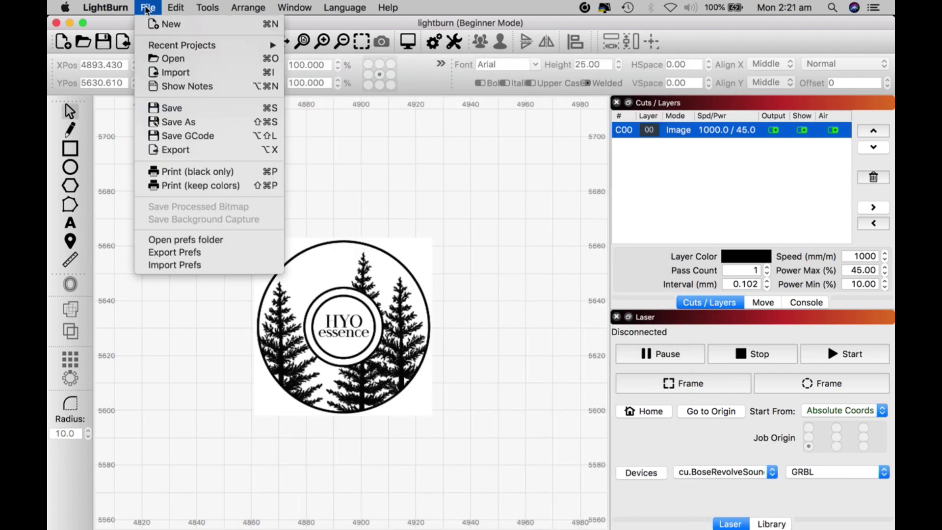
click(177, 110)
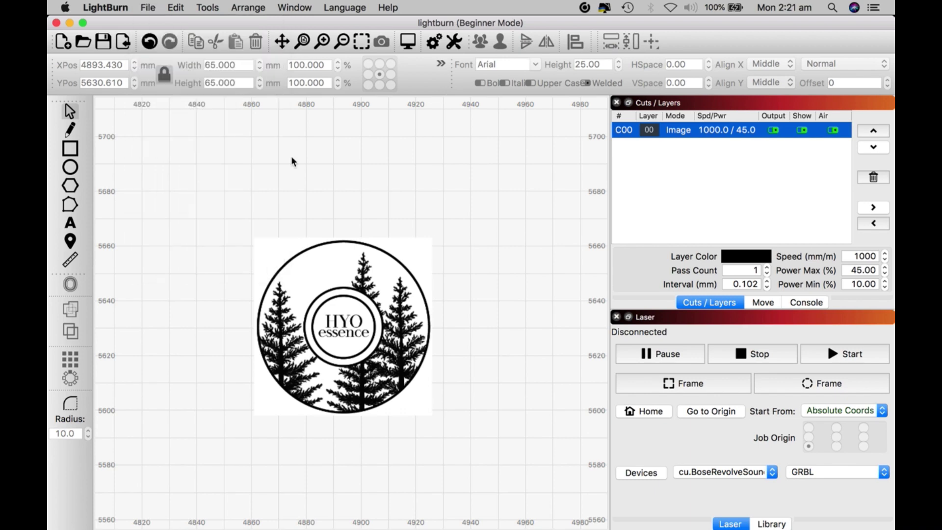
click(101, 7)
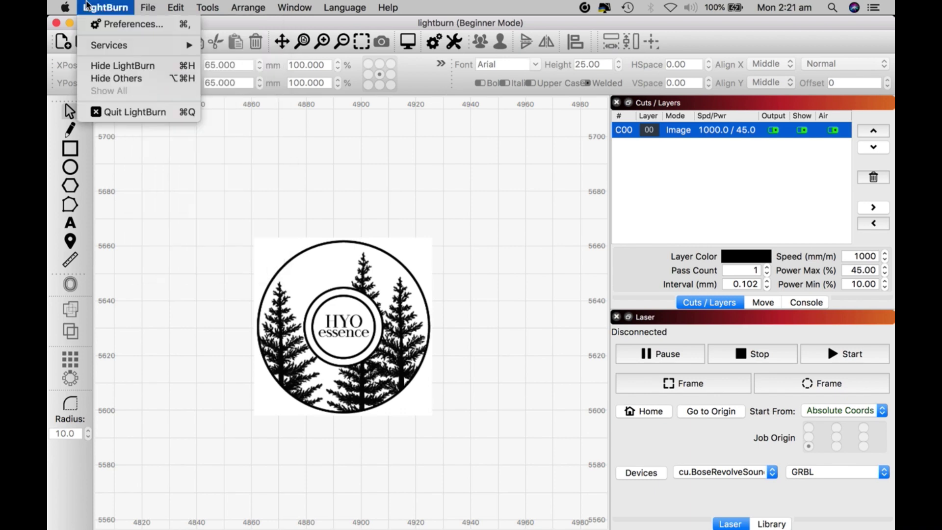
click(121, 112)
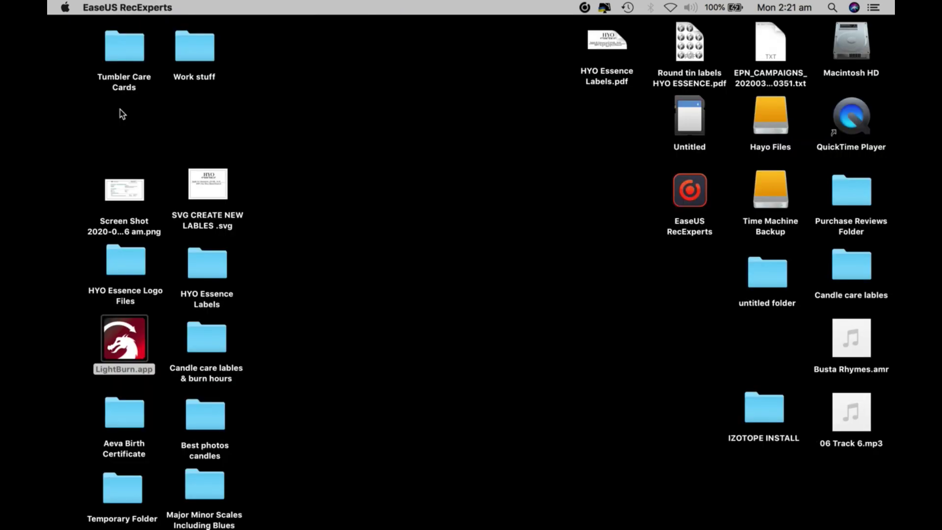
double_click(123, 343)
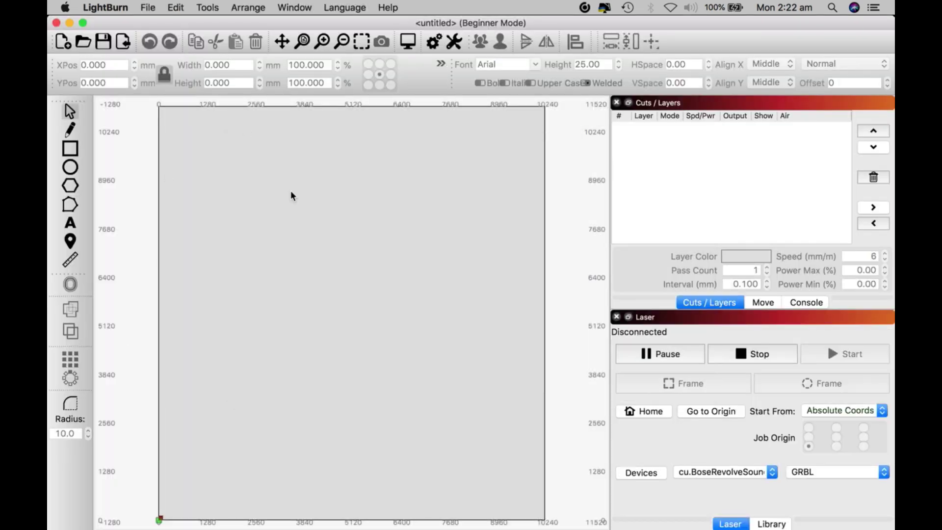
- Reopen lightburn.lbrn2 from Recent Projects and zoom in on the 65 mm logo
click(149, 9)
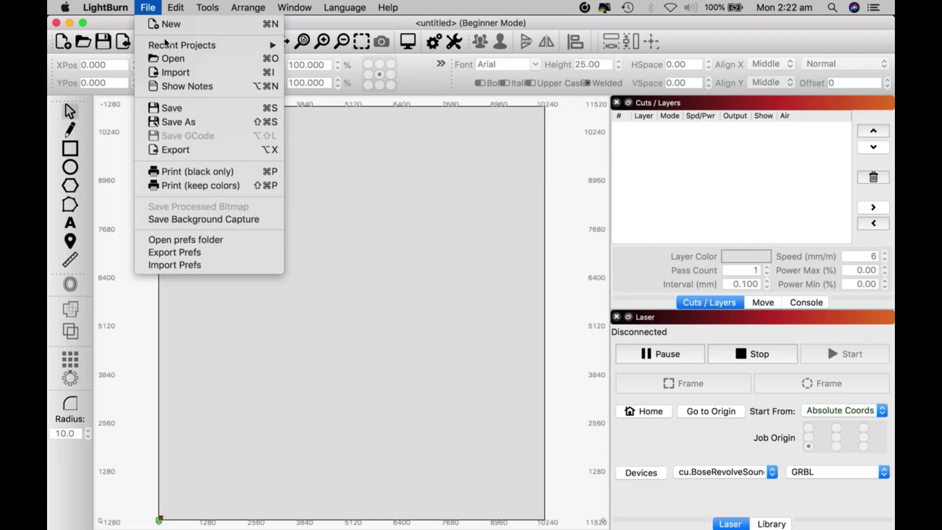
mouse_move(166, 44)
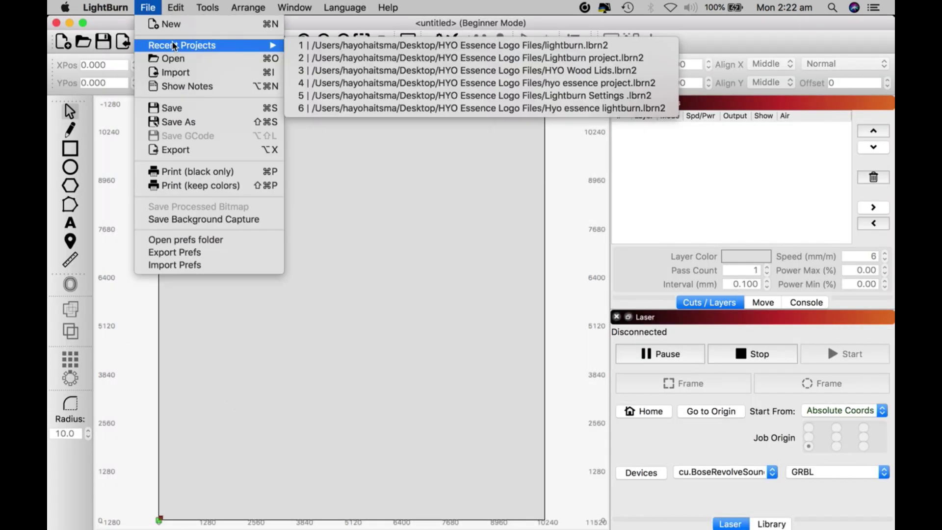
click(330, 45)
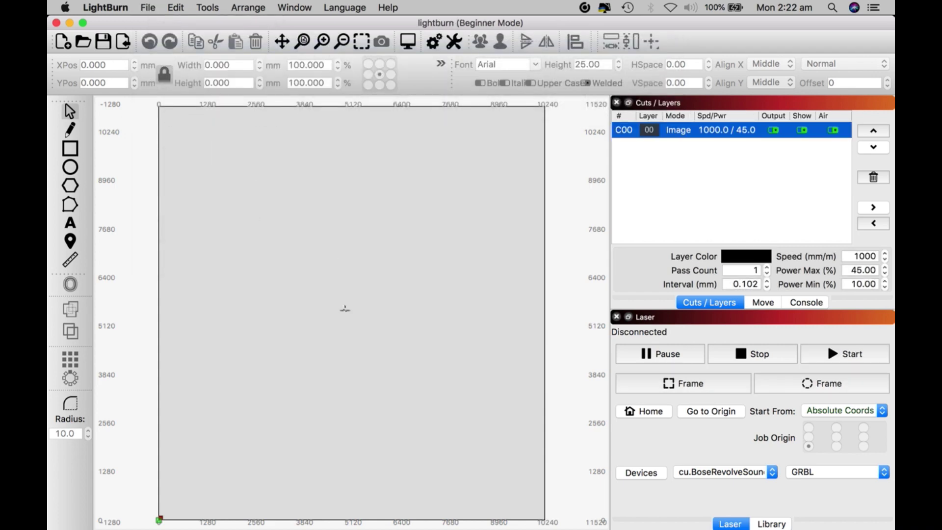
scroll(345, 308, up, 5)
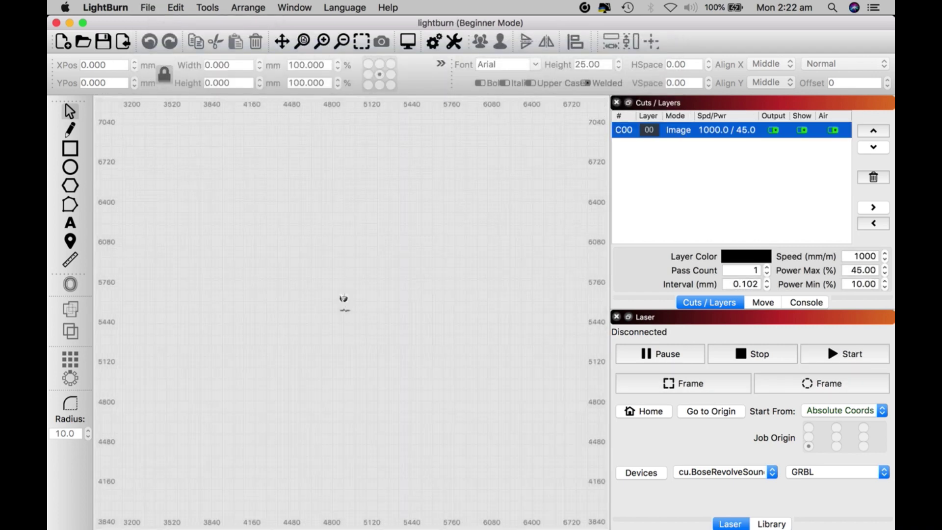
scroll(345, 310, up, 4)
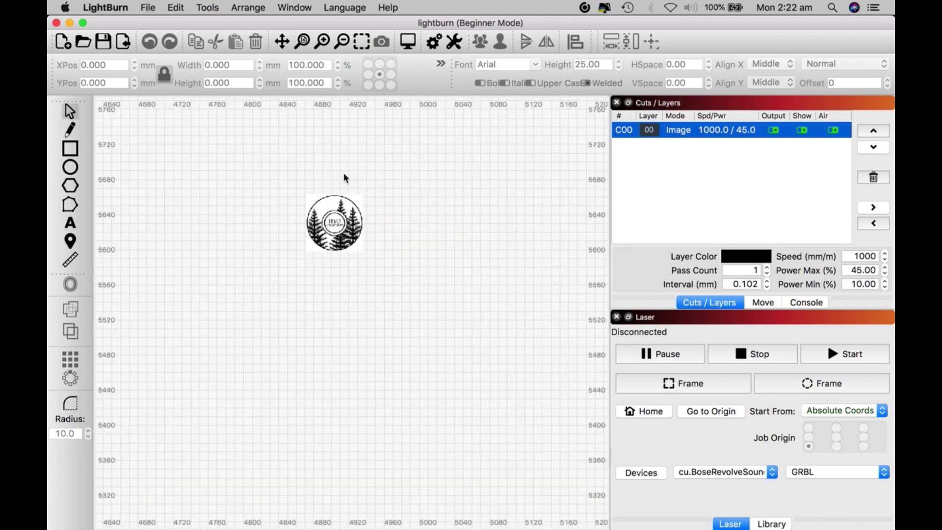
scroll(345, 177, up, 2)
scroll(175, 252, up, 4)
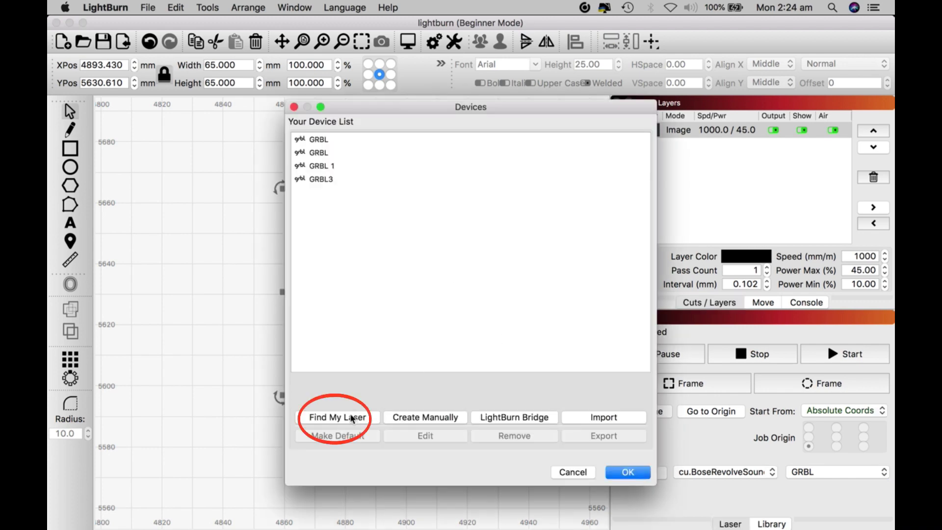
- Close the Devices dialog without changing any of the four GRBL profiles
click(572, 473)
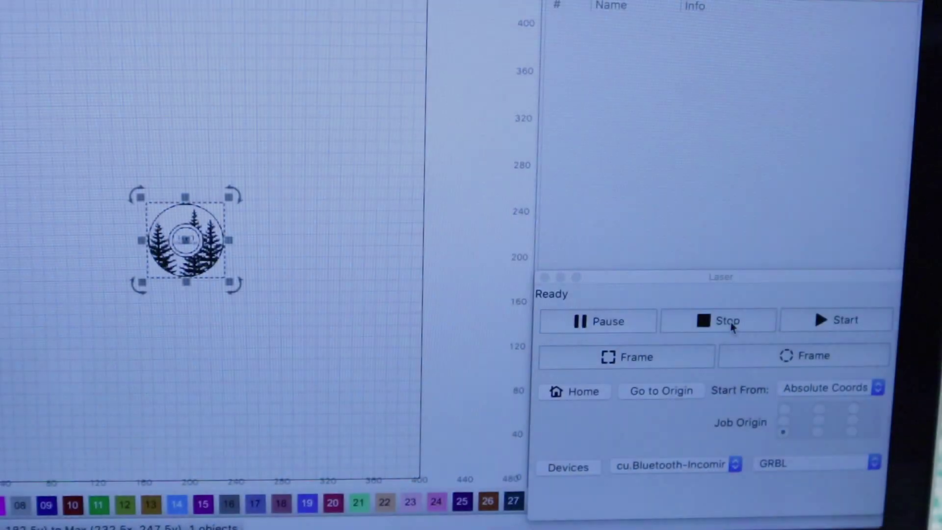